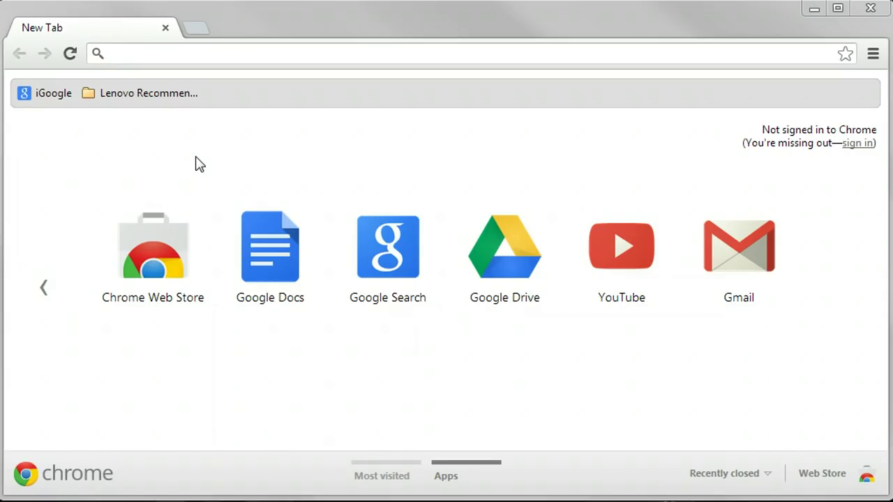
- Load the amazon.com homepage
left_click(199, 54)
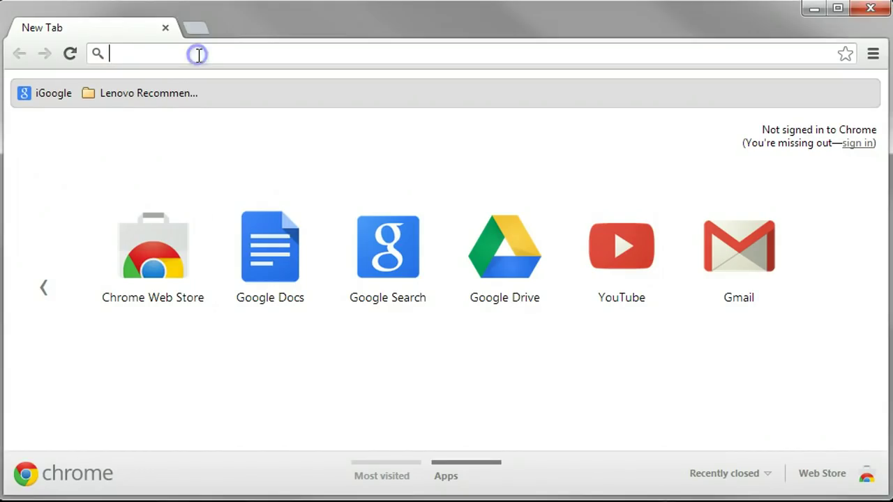
type("amazon.com")
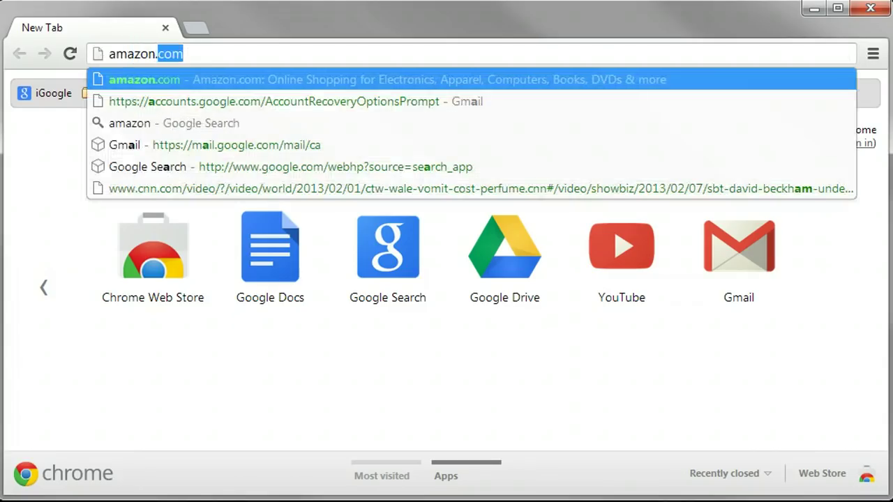
key("Return")
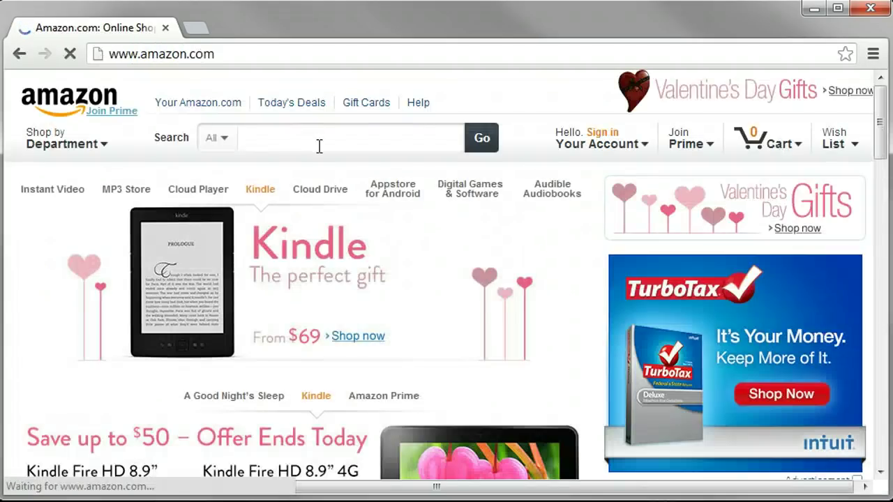
- Search for 'pathways to pain relief' in the Kindle Store
left_click(317, 145)
type("pathways")
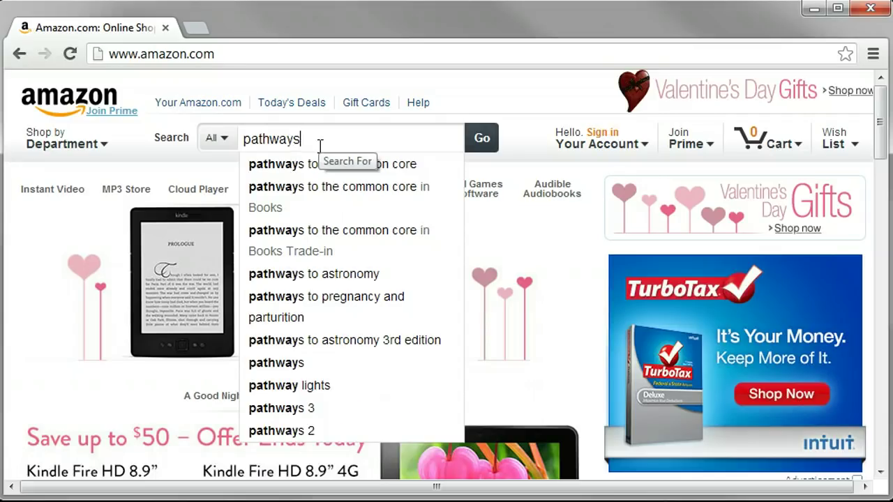
type(" to pain relief")
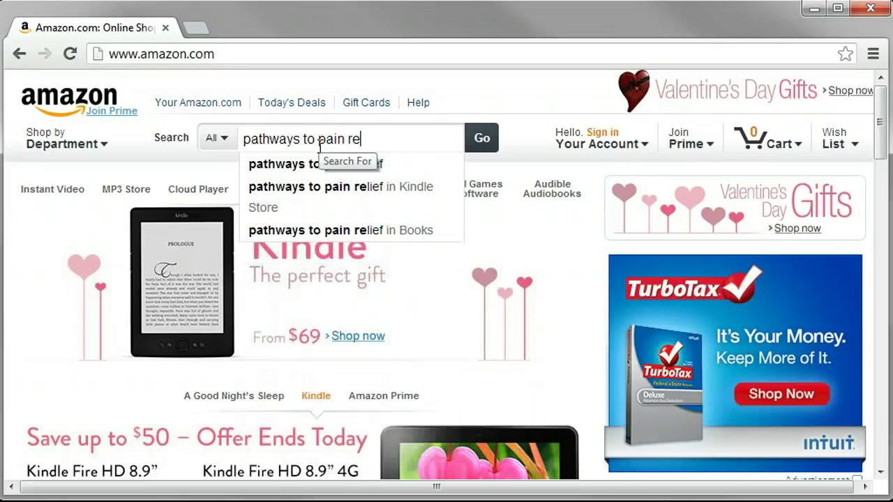
key("Down")
key("Down")
key("Return")
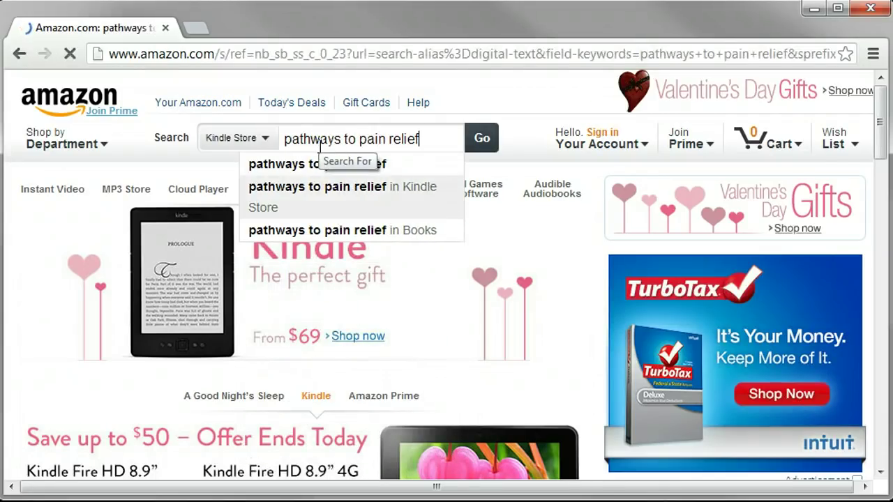
- Open the 'Pathways to Pain Relief' result and look over its $12.00 Kindle Edition page
left_click(432, 273)
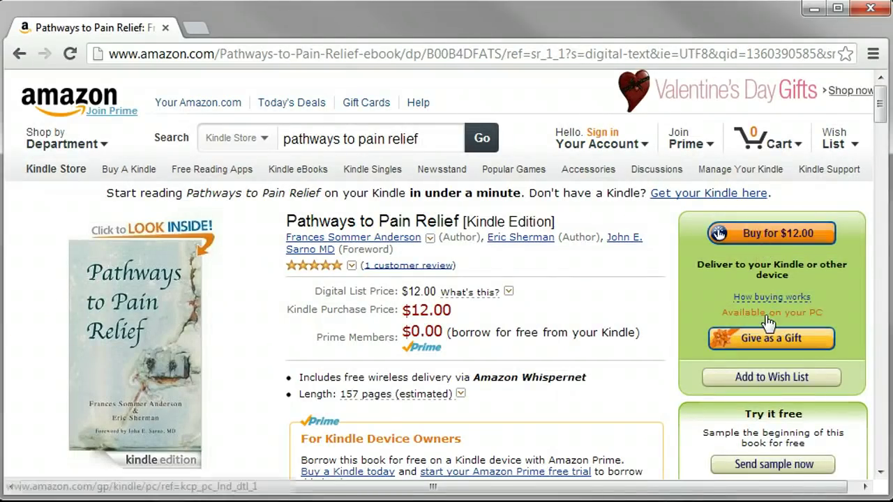
scroll(775, 307, "down", 1)
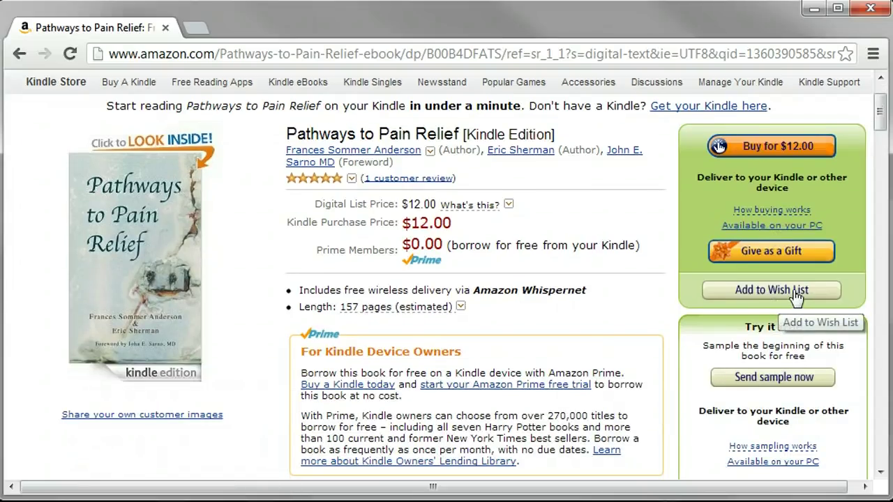
scroll(488, 132, "up", 1)
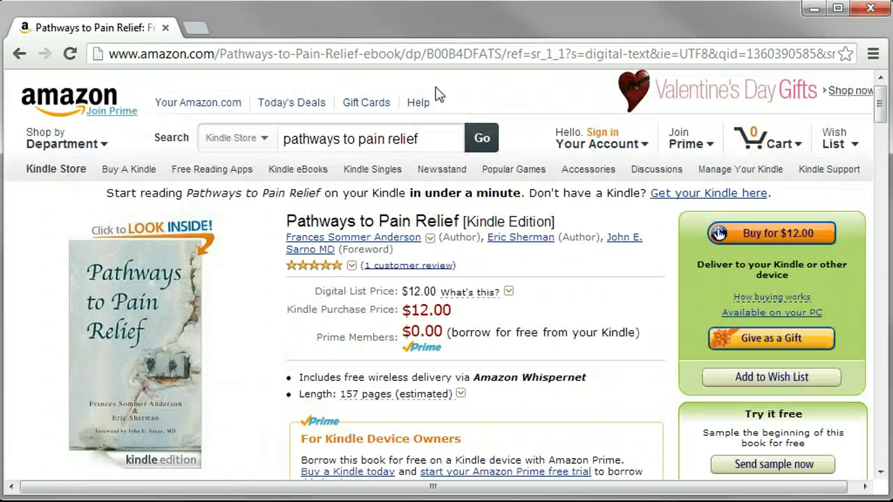
scroll(454, 126, "down", 1)
scroll(454, 127, "up", 1)
- Go to read.amazon.com and choose 'Sign In or Create New Account'
left_click(430, 58)
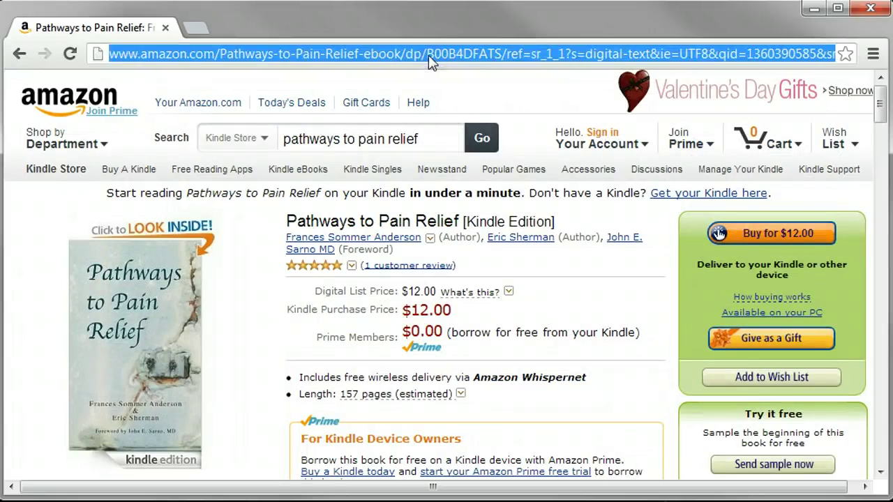
type("read")
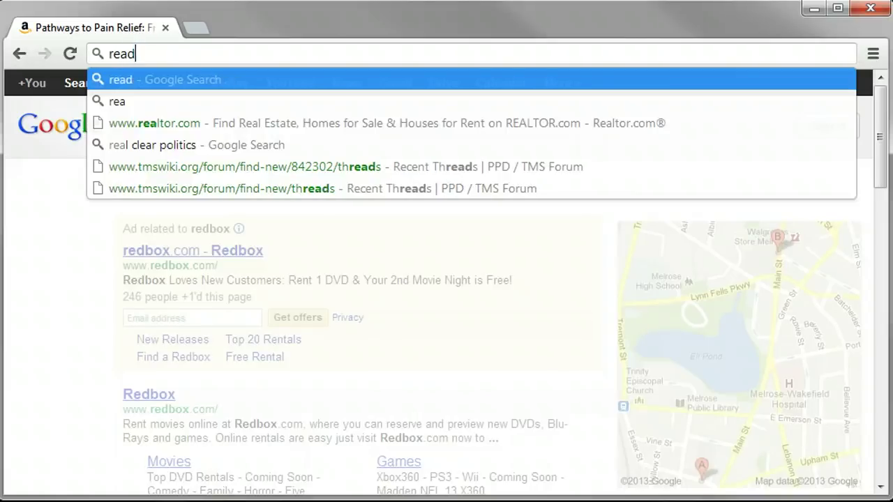
type(".ama")
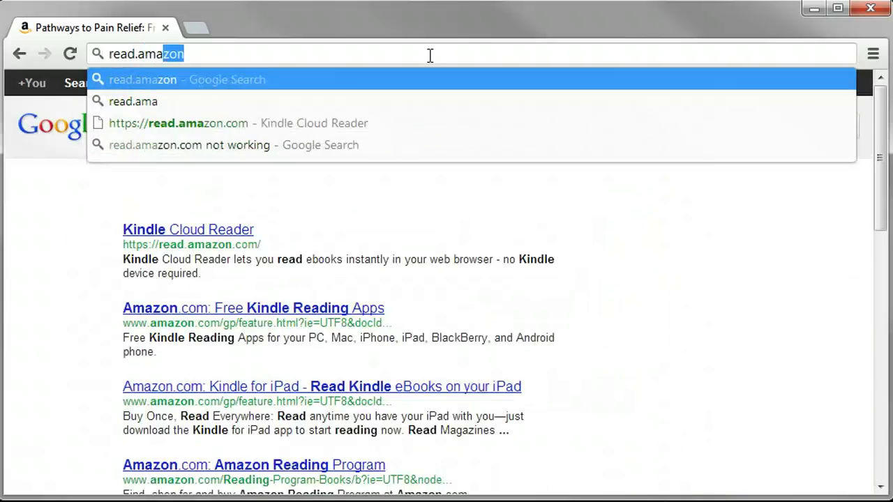
type("zon.xom")
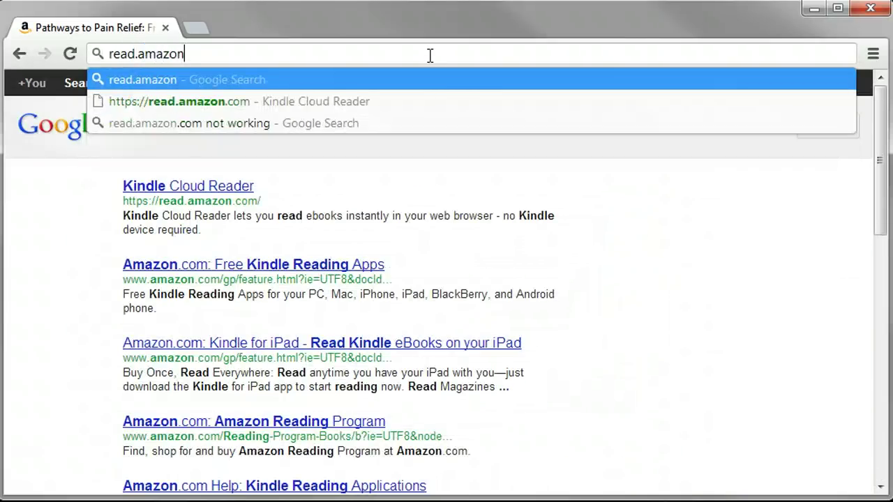
key("BackSpace")
key("BackSpace")
key("BackSpace")
type("com")
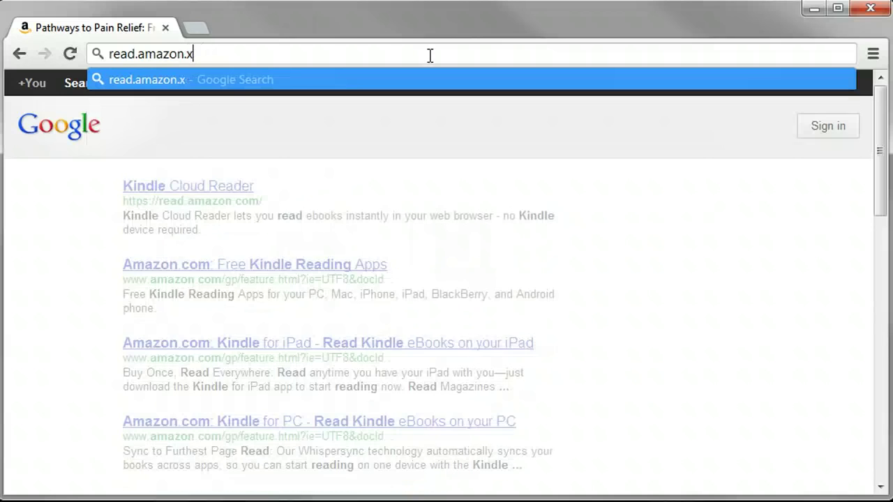
key("Return")
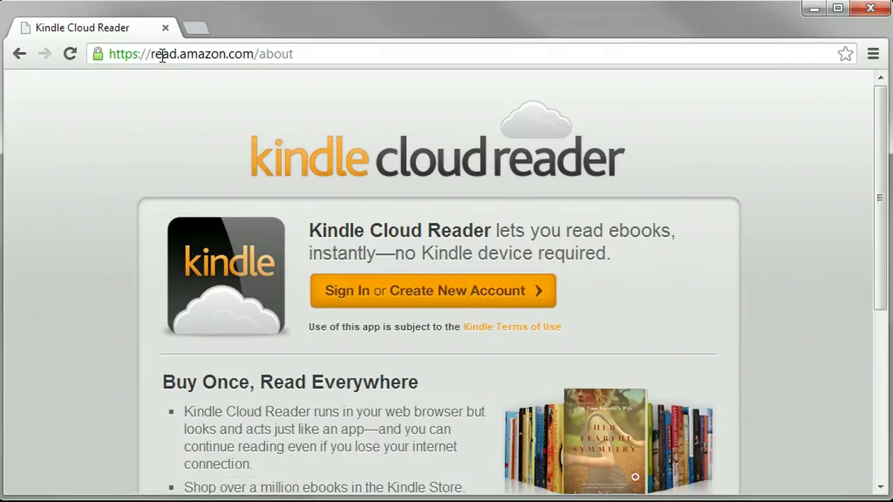
left_click_drag(150, 54, 254, 55)
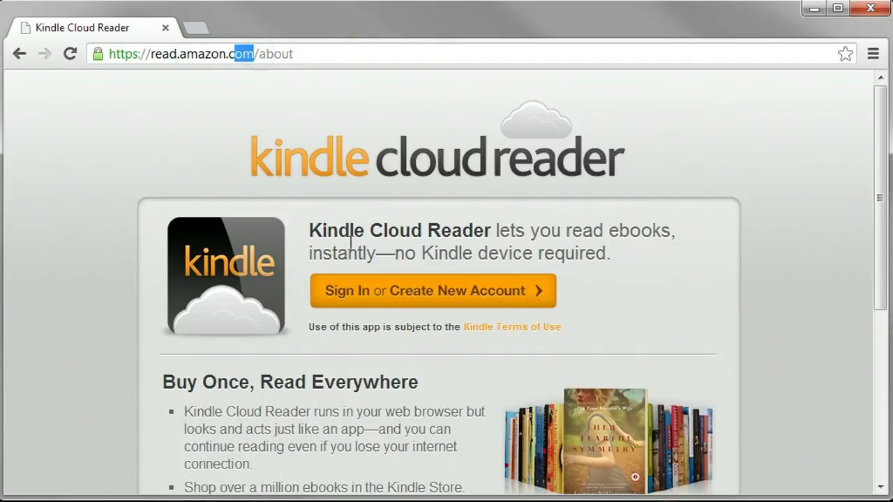
left_click(393, 295)
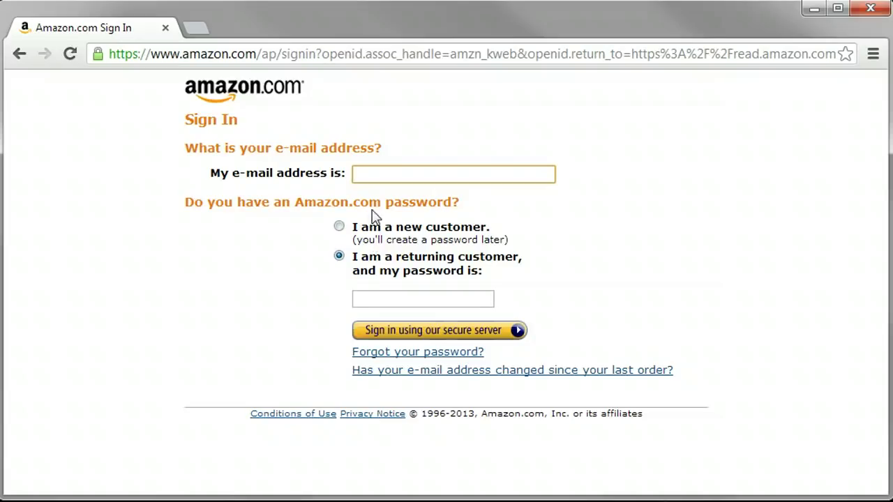
- Enter the account e-mail and password and submit the sign-in
key("Tab")
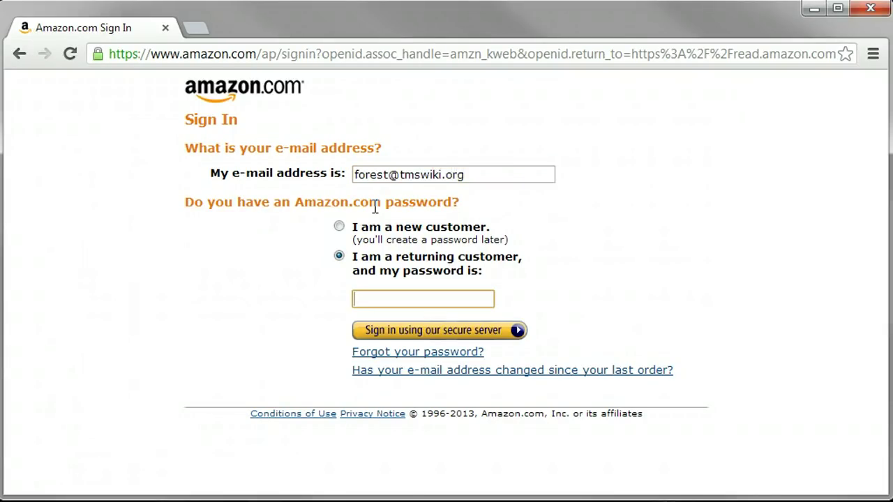
type("••••••••••")
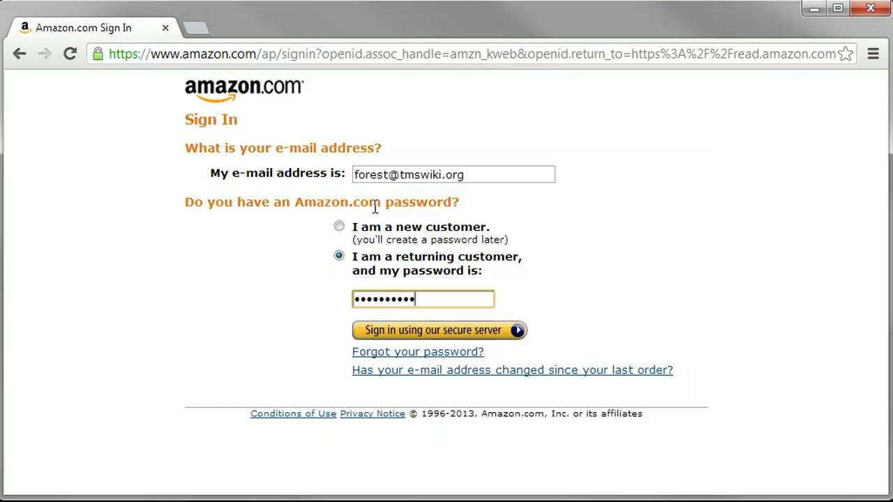
left_click(474, 333)
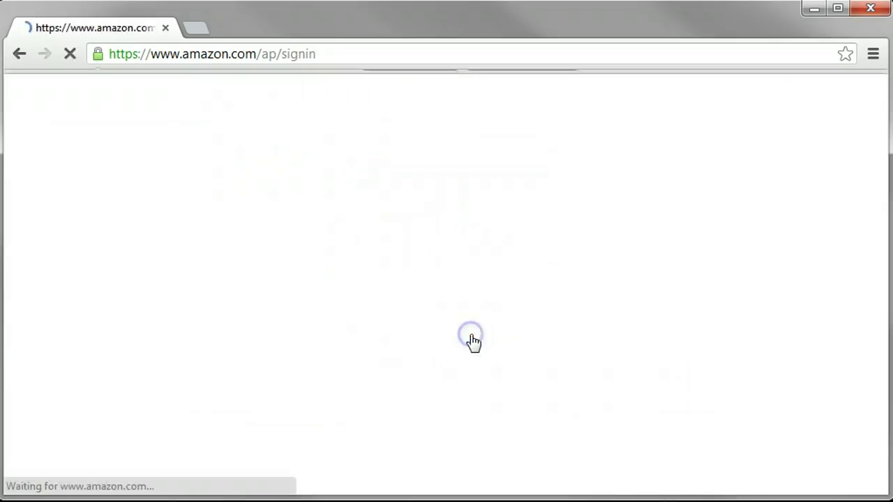
- Re-enter the password after the failed attempt and sign in again
left_click(421, 404)
left_click(418, 397)
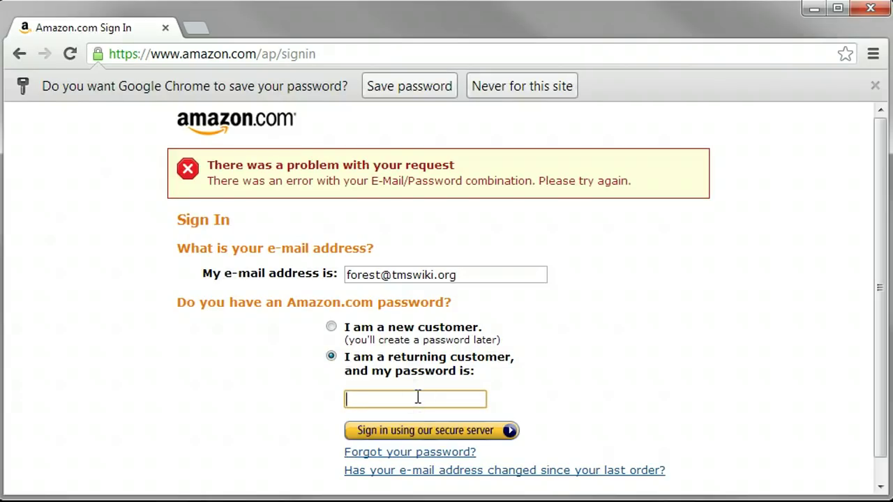
type("•••••••")
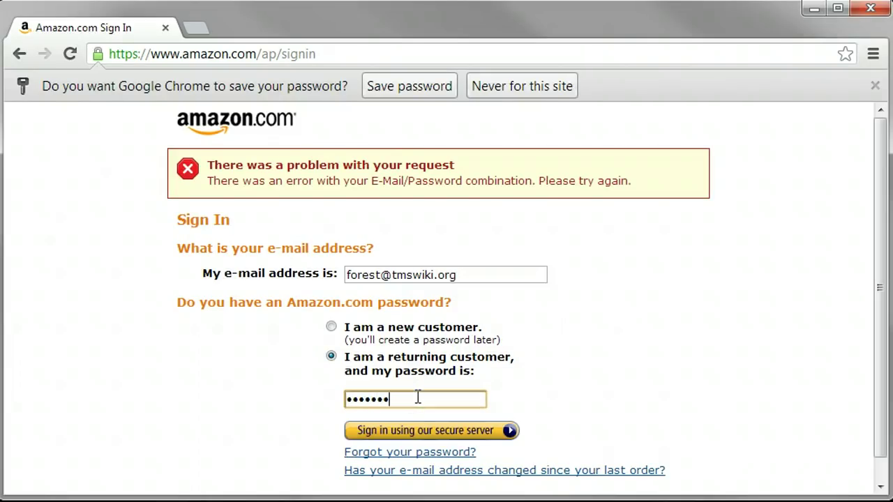
left_click(420, 432)
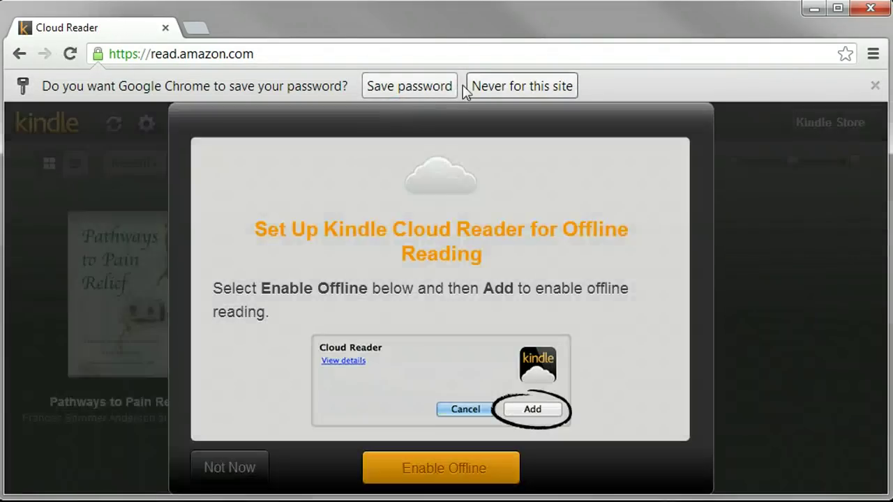
- Decline saving the password, skip offline setup with 'Not Now', and open Pathways to Pain Relief
left_click(487, 86)
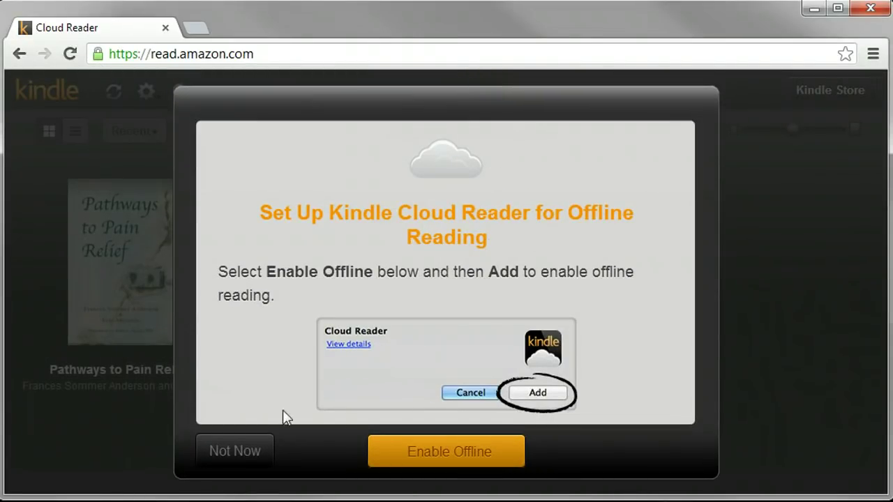
left_click(249, 460)
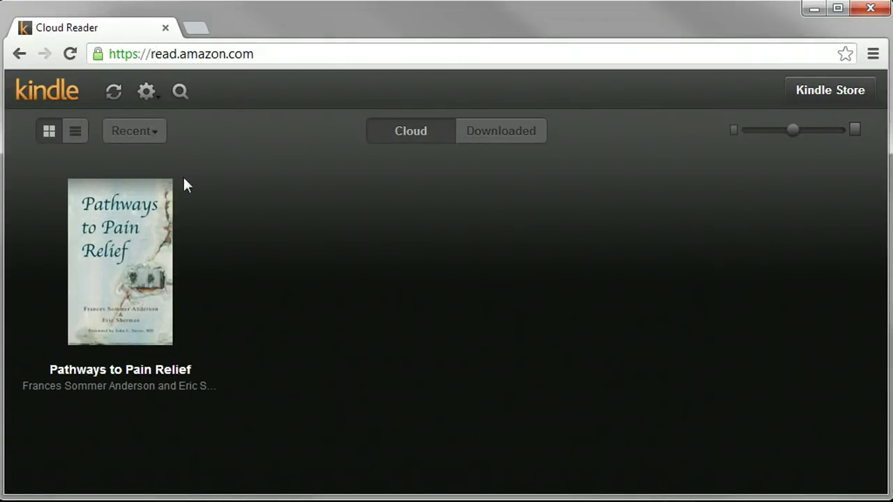
left_click(159, 222)
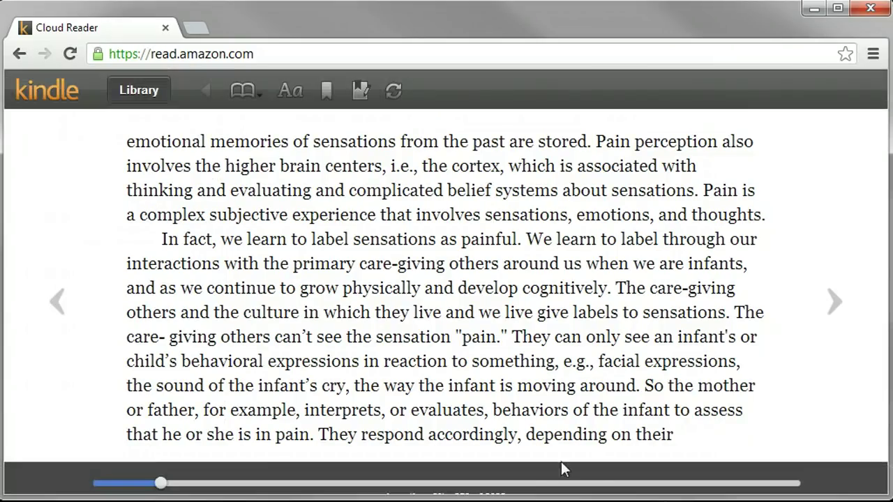
- Jump ahead on the progress slider past location 1778 to around 1960
left_click(562, 484)
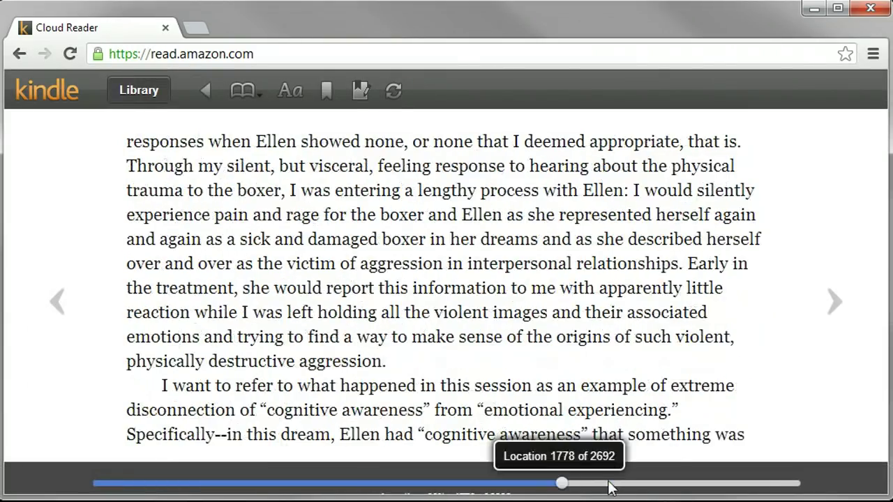
left_click(608, 483)
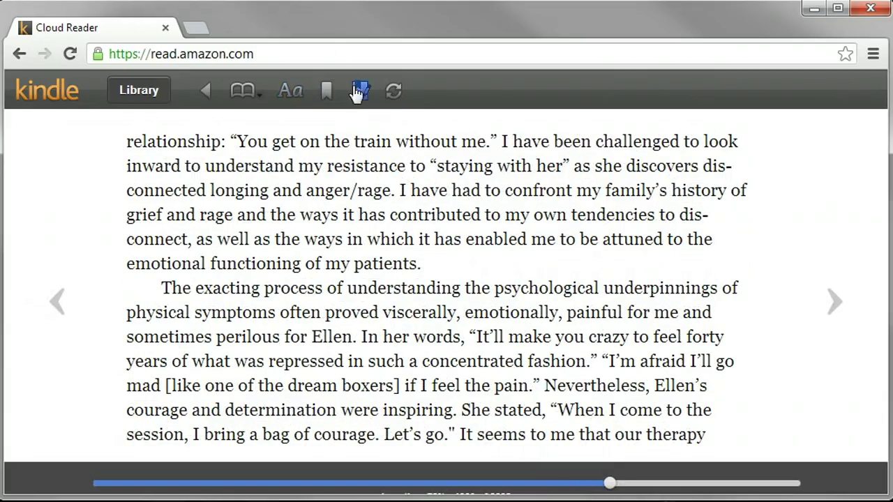
- Go to the book's Cover from the Go to menu and page forward to the Contents
left_click(243, 95)
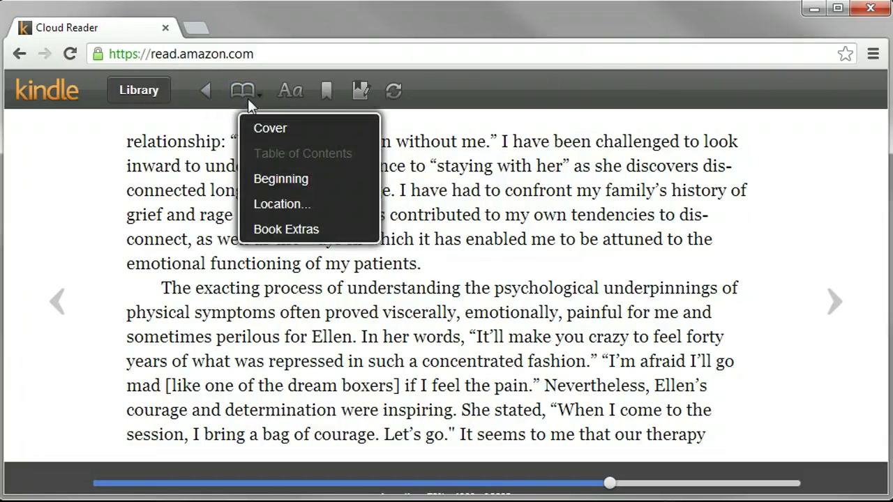
left_click(271, 130)
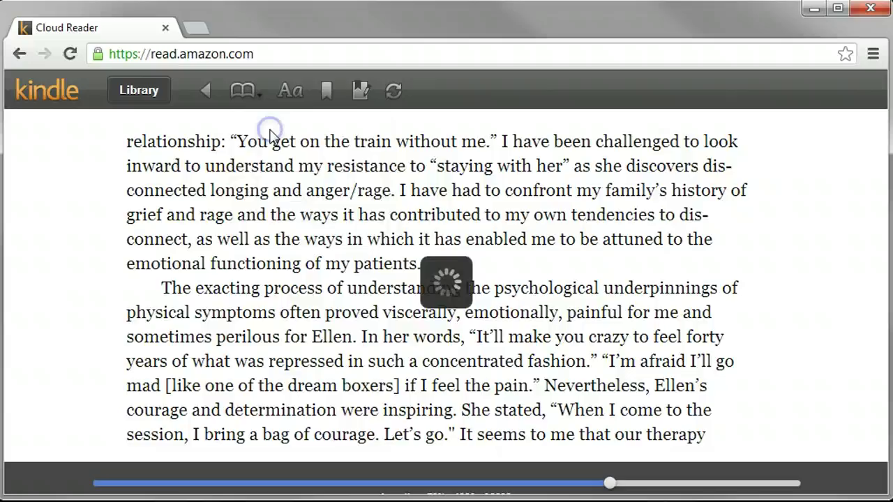
key("Right")
key("Right")
key("Right")
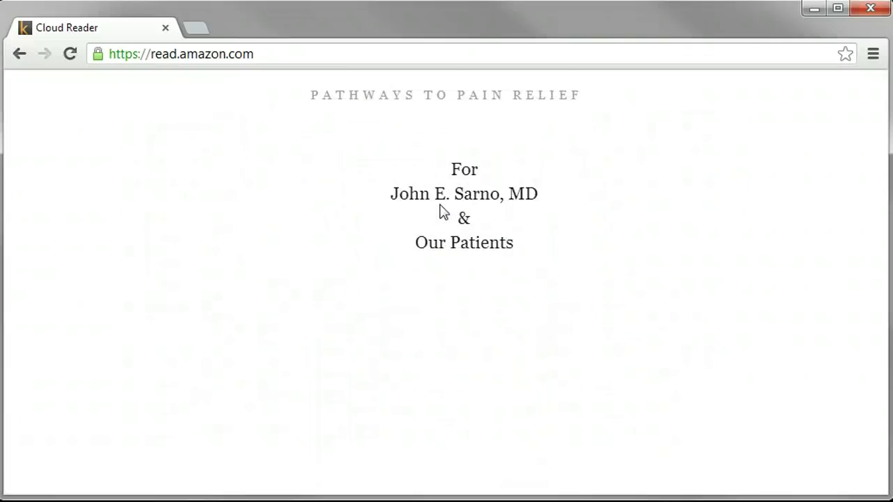
left_click(844, 311)
- Page forward through the Contents and Acknowledgments to the FOREWORD
left_click(844, 312)
left_click(846, 314)
left_click(844, 312)
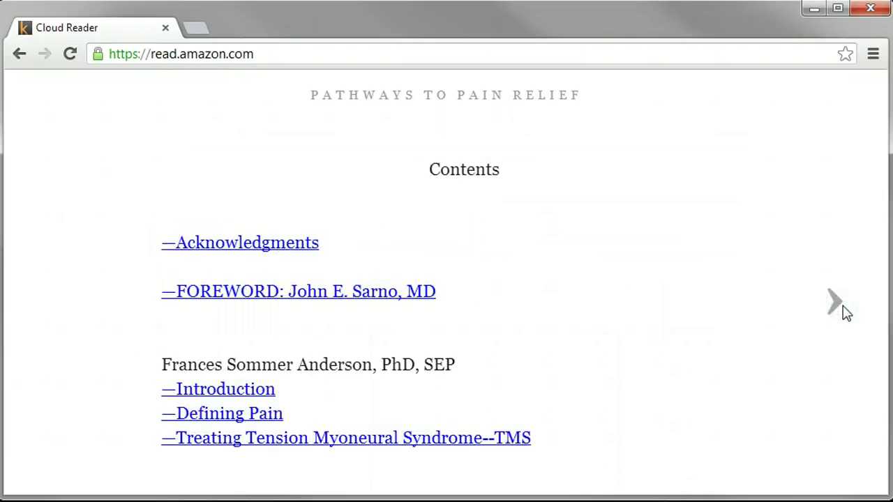
left_click(845, 312)
left_click(844, 312)
left_click(844, 312)
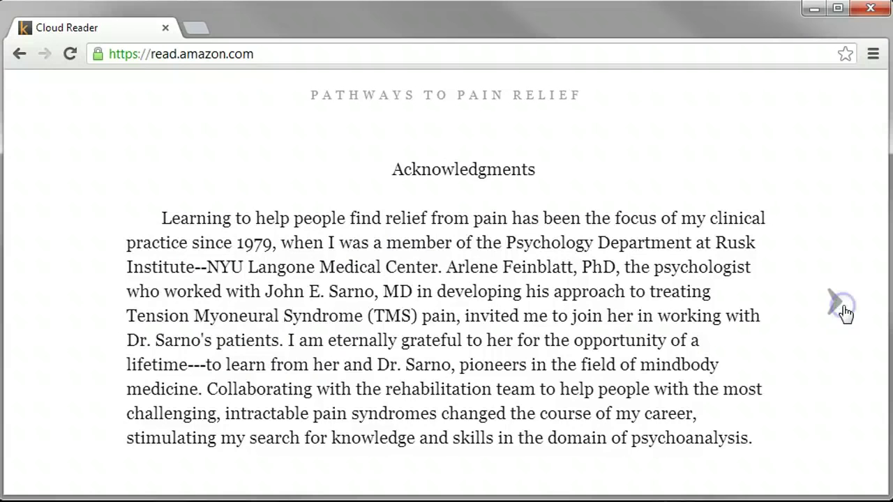
left_click(845, 312)
left_click(844, 312)
left_click(844, 312)
left_click(844, 311)
left_click(845, 312)
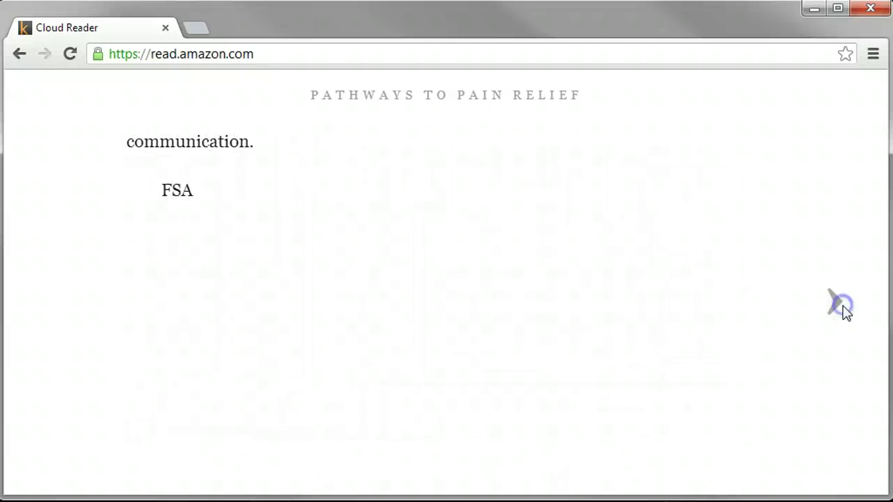
left_click(845, 312)
left_click(845, 312)
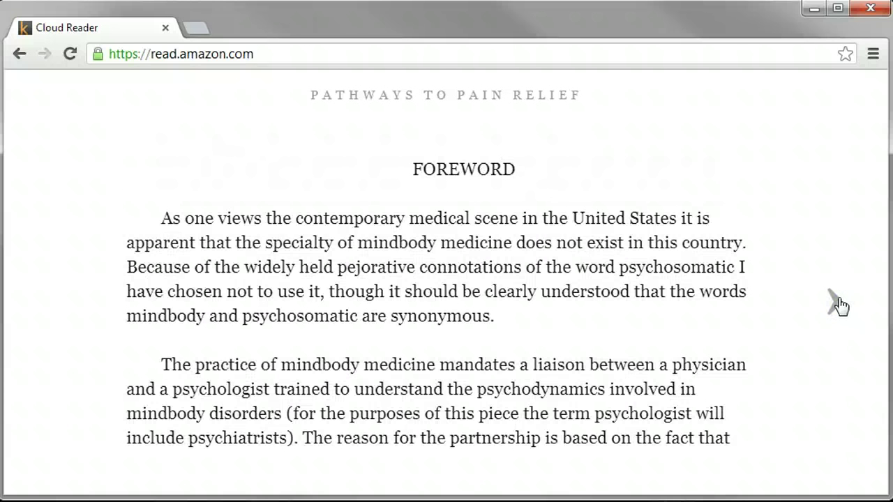
- Page through the FOREWORD to the Introduction's first page, beginning 'Pamela, 36'
left_click(840, 302)
left_click(840, 302)
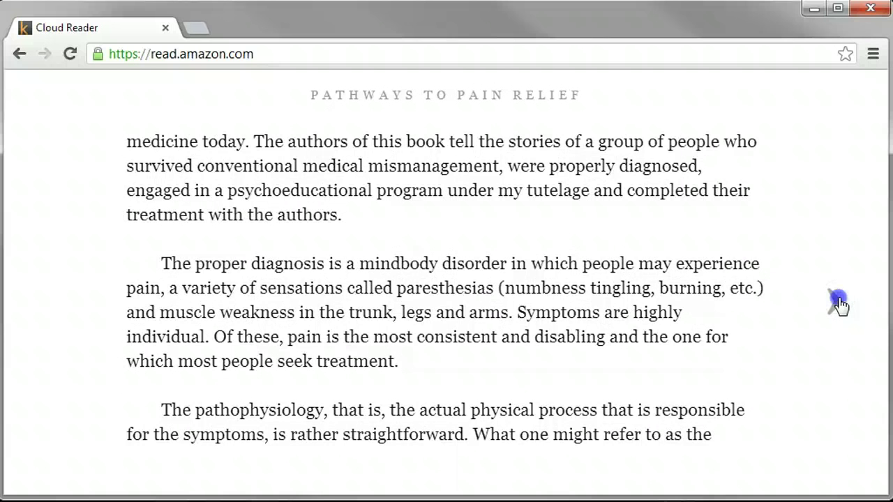
left_click(839, 302)
left_click(839, 302)
left_click(839, 302)
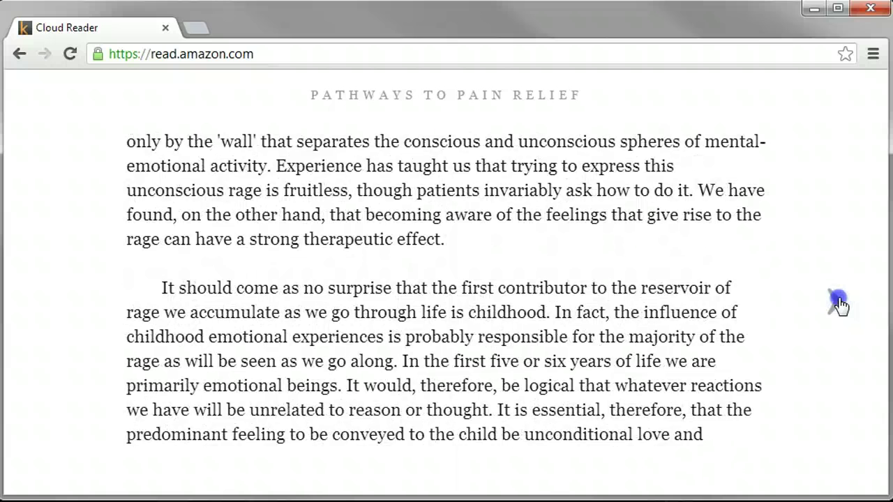
left_click(840, 302)
left_click(839, 302)
left_click(839, 302)
left_click(839, 302)
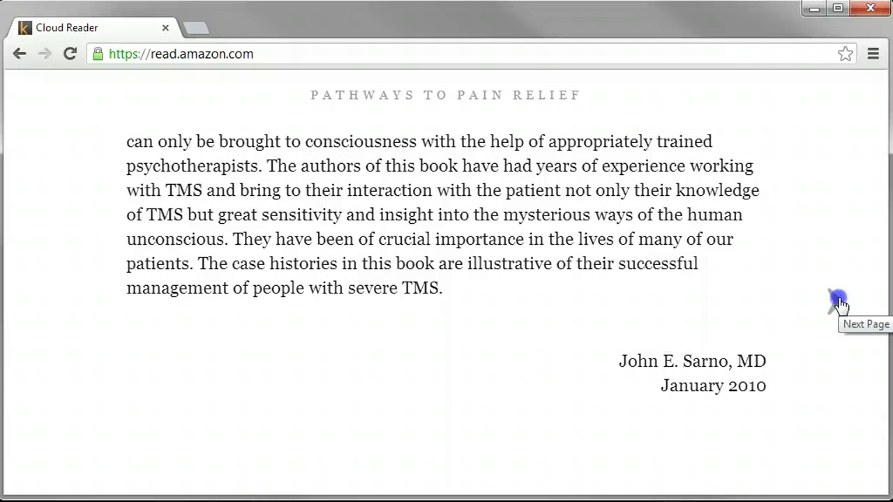
left_click(839, 302)
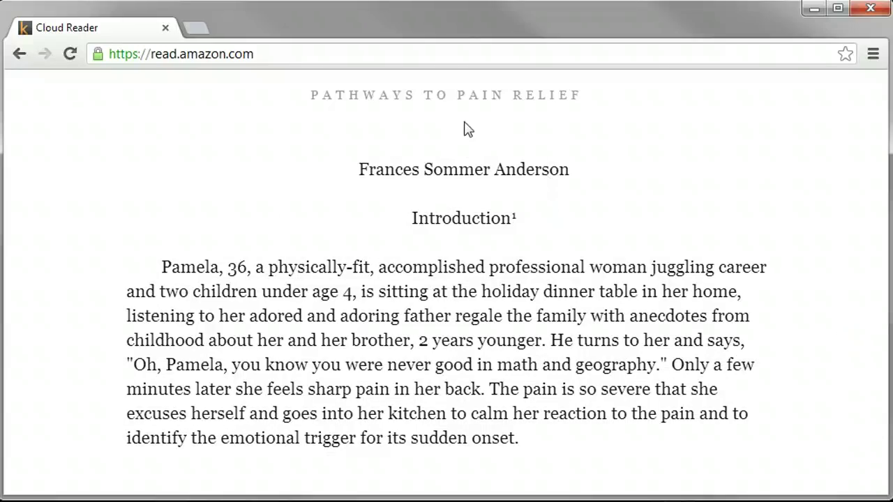
mouse_move(344, 88)
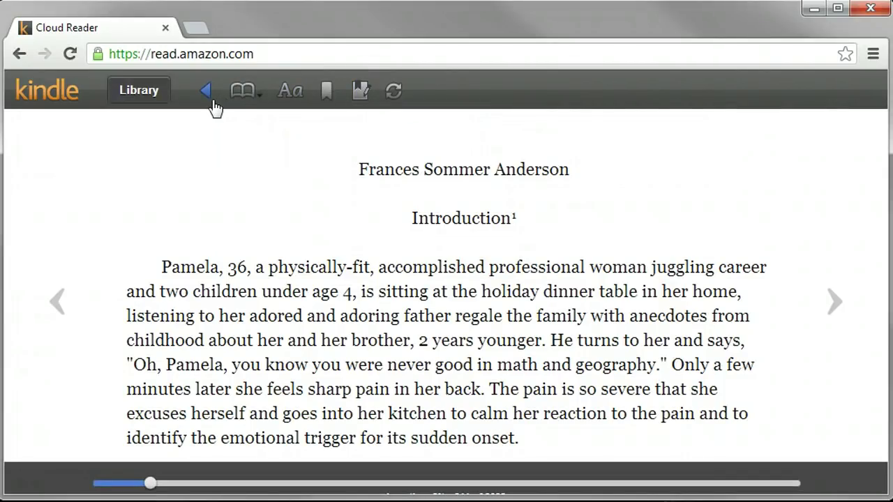
left_click(254, 95)
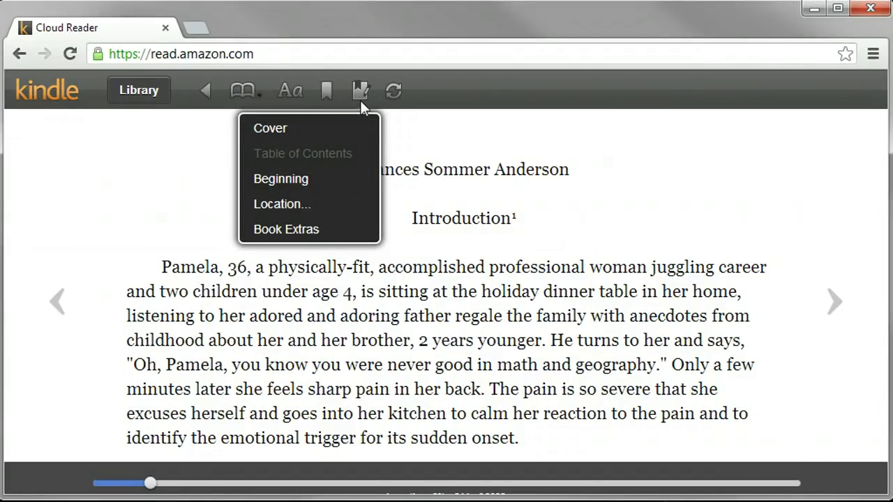
left_click(326, 91)
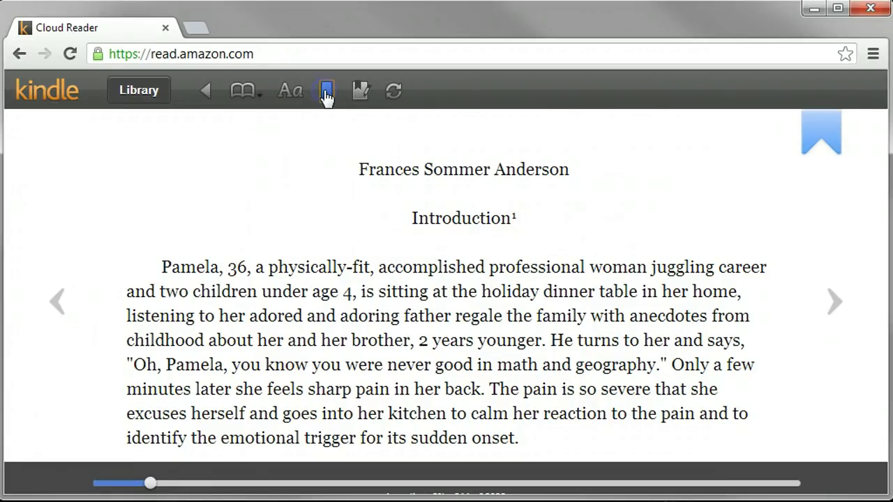
left_click(327, 95)
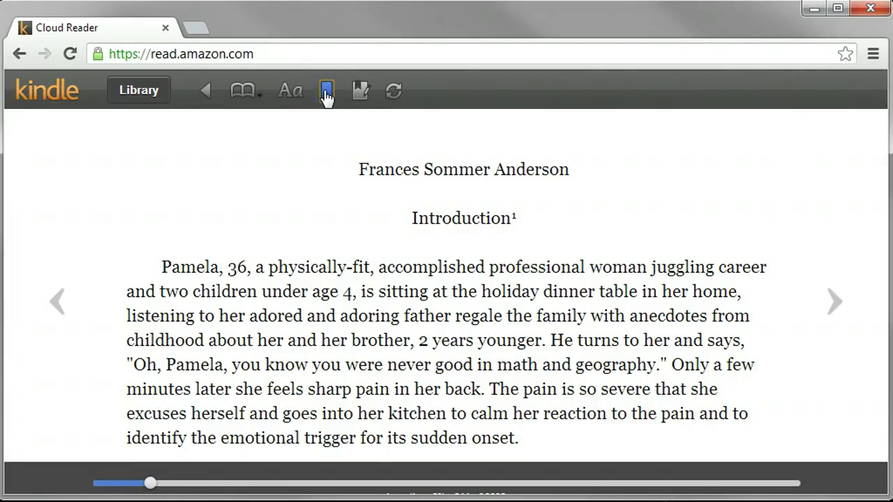
left_click(359, 93)
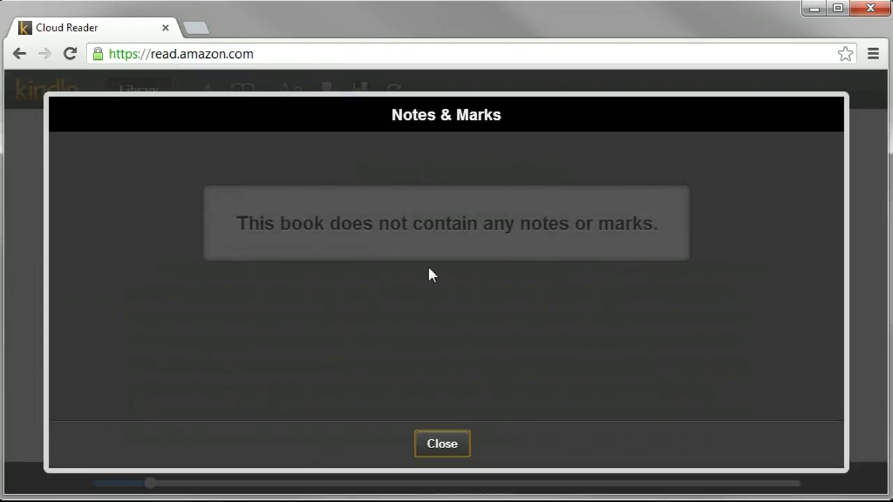
left_click(449, 446)
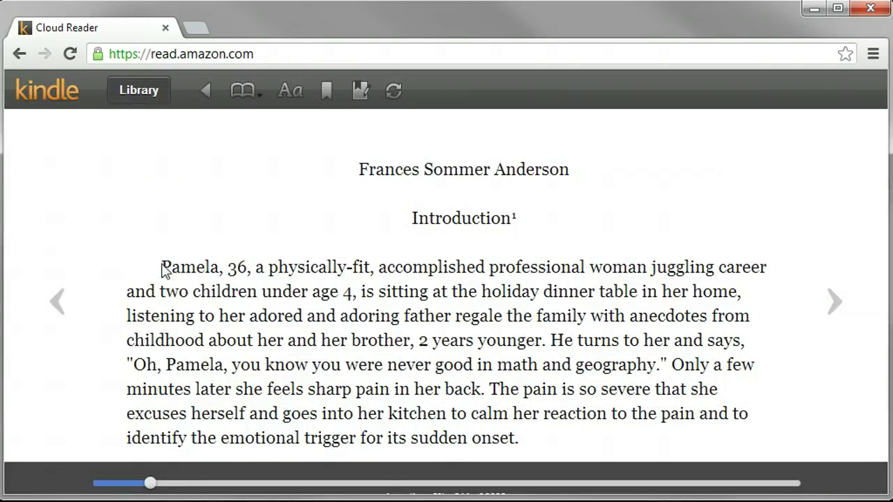
- Highlight the passage from 'Pamela, 36' to 'sitting at the holiday' in yellow
left_click_drag(162, 267, 373, 268)
left_click_drag(277, 277, 531, 293)
left_click(543, 327)
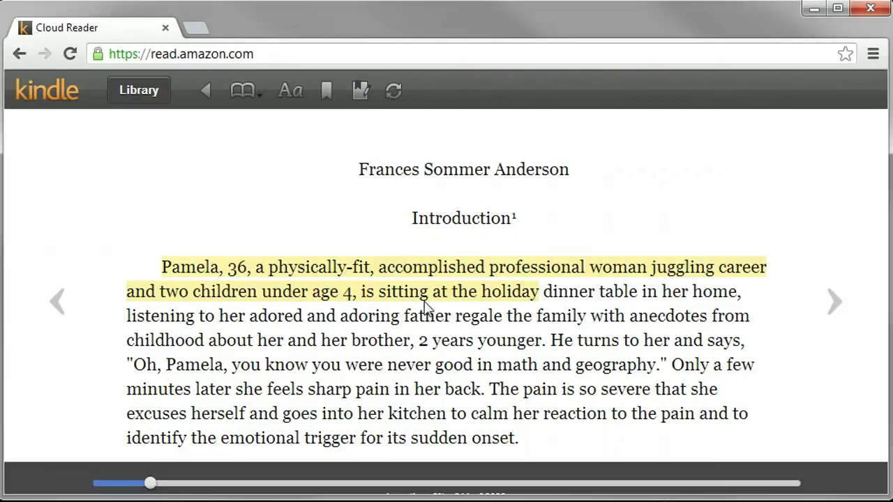
- Select 'two children under age 4,' within the highlight and start a note on it
left_click_drag(398, 290, 533, 297)
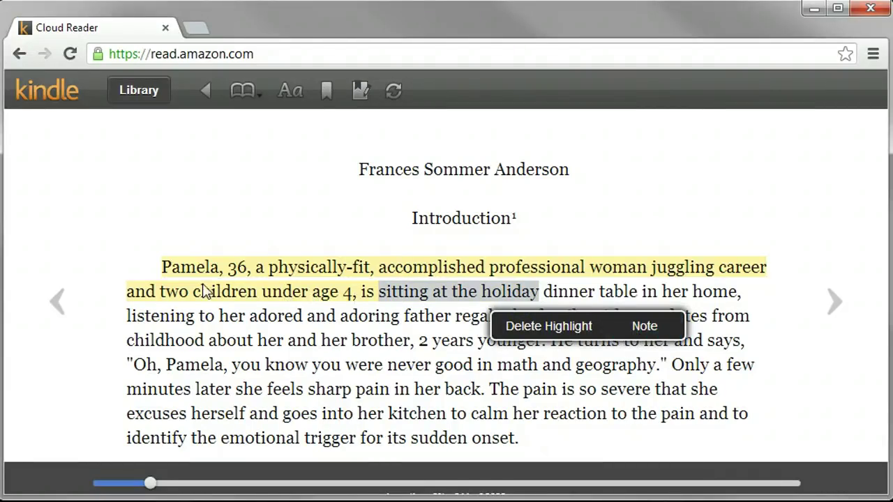
double_click(244, 295)
left_click(170, 295)
left_click_drag(164, 291, 349, 293)
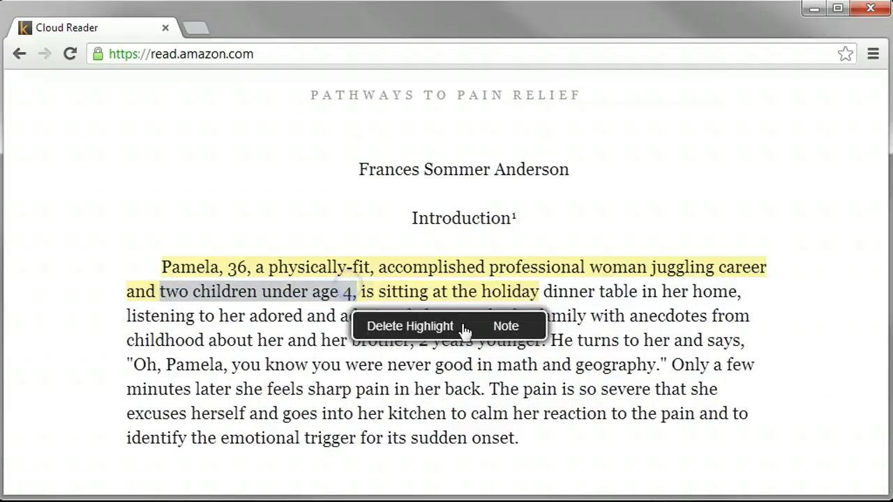
left_click(497, 327)
- Save a note 'A common source of unconscious tension…' about the kids taking lots of energy
type("A")
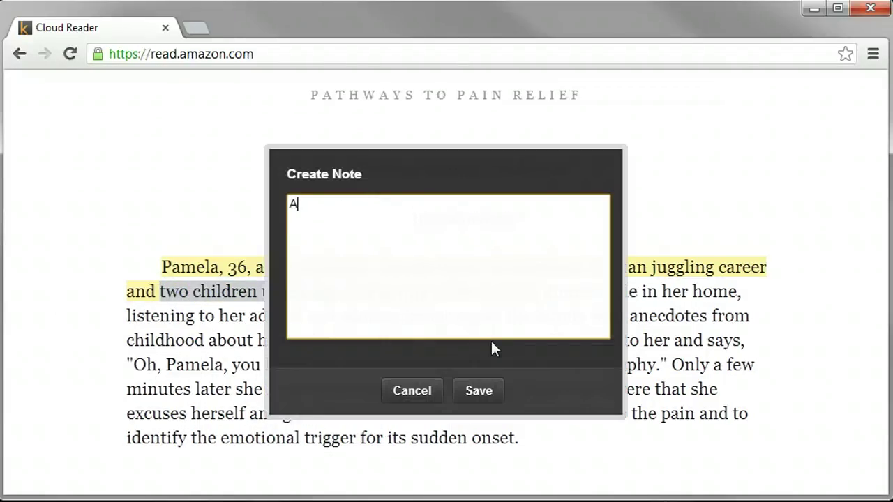
type(" common sourse of")
key("BackSpace")
key("BackSpace")
key("BackSpace")
key("BackSpace")
type("ce of unconscious tension. Can't be mad")
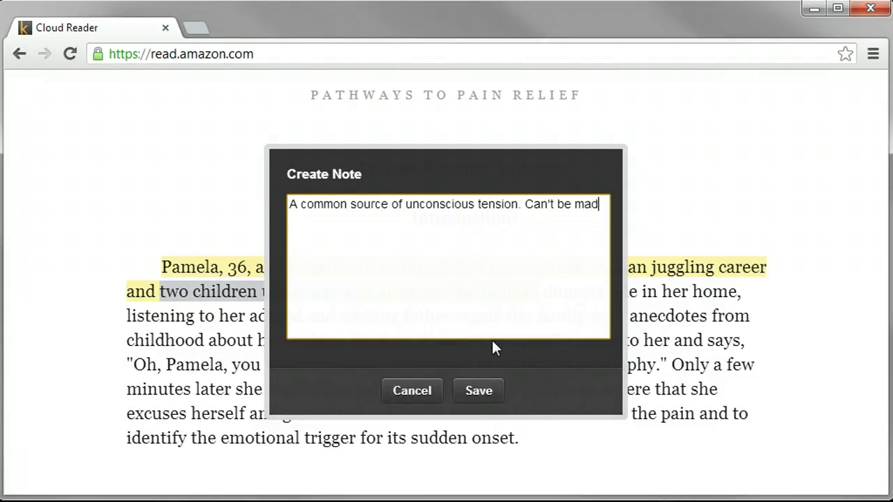
type(" at the cu")
key("BackSpace")
key("BackSpace")
type("kids because yo")
type("u lov")
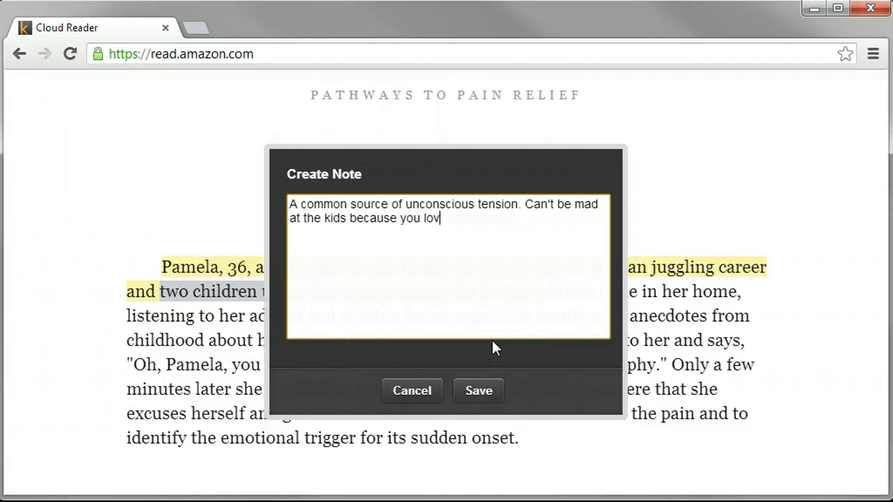
type("e them but they")
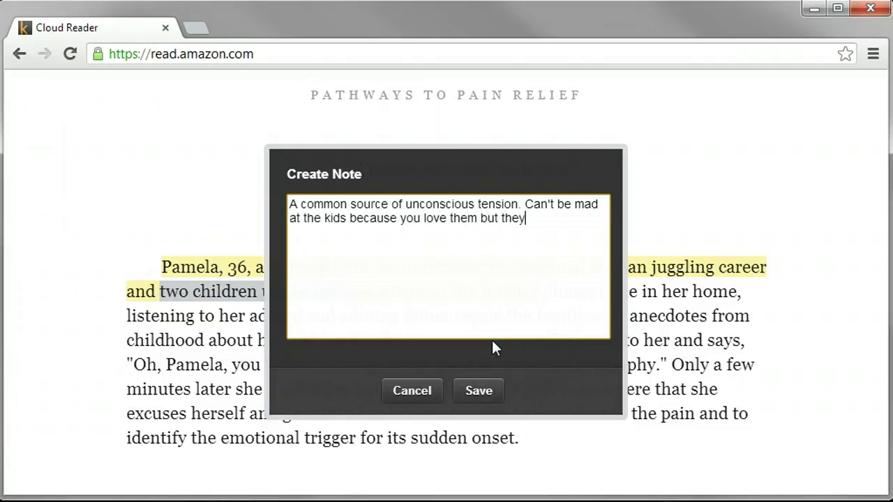
type(" sure do tak")
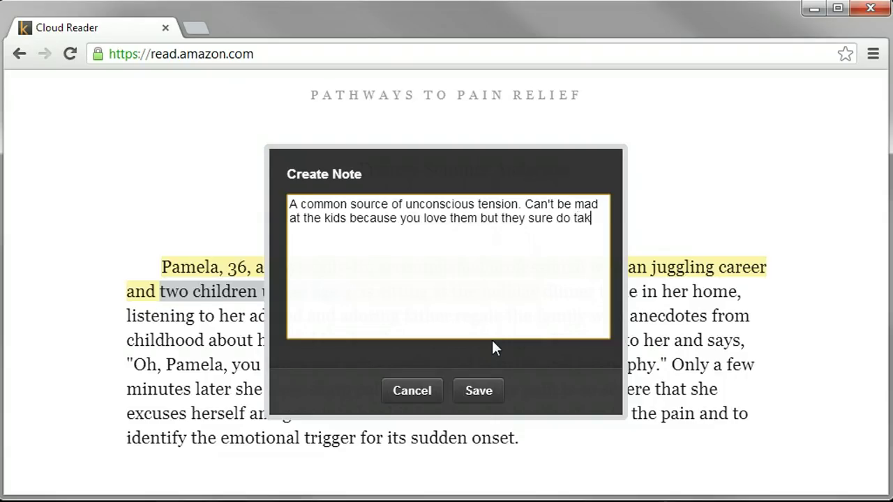
type("e a lot of energy.")
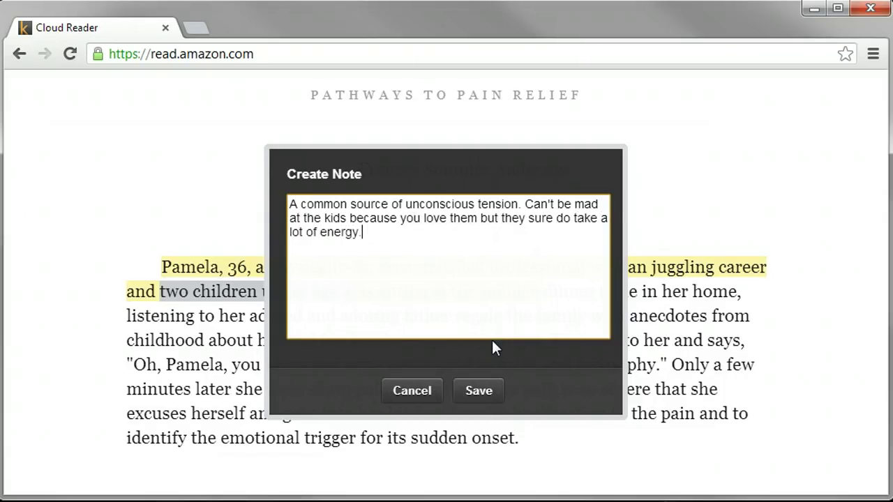
left_click(484, 392)
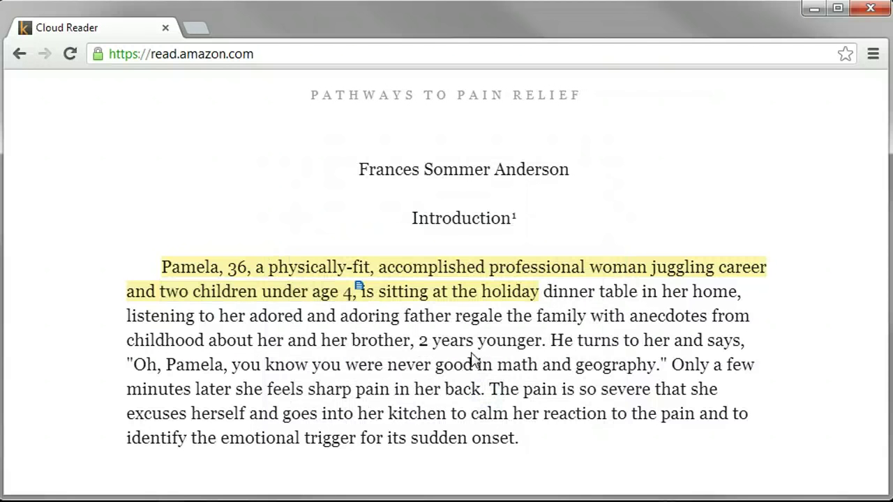
- Flip a couple of pages ahead and back to the annotated Introduction page, then open the Windows Start menu
left_click(840, 298)
left_click(839, 296)
left_click(60, 302)
left_click(61, 305)
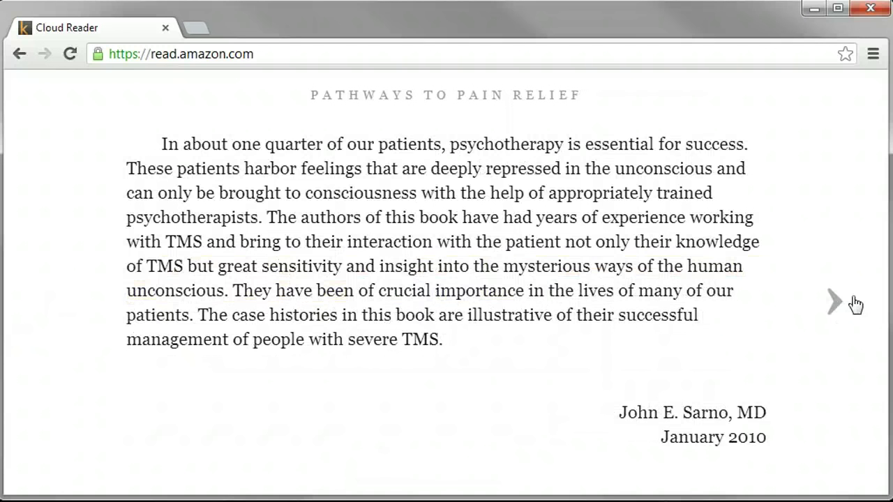
left_click(835, 307)
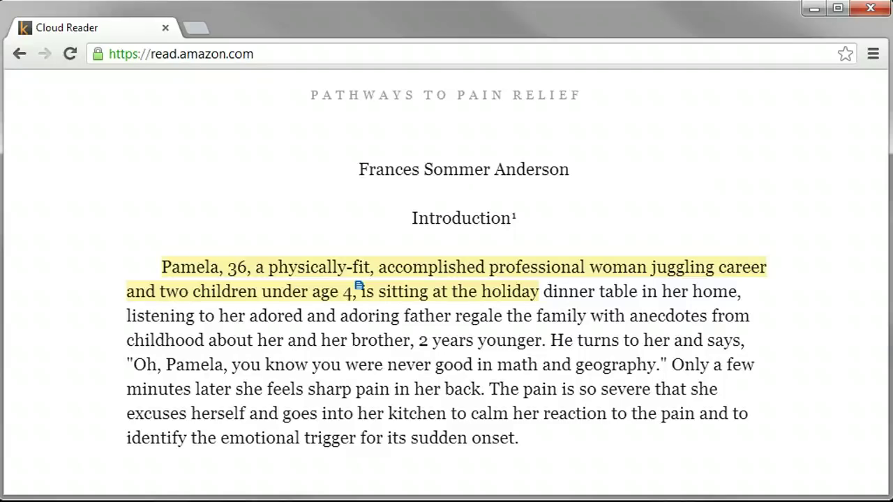
key("super")
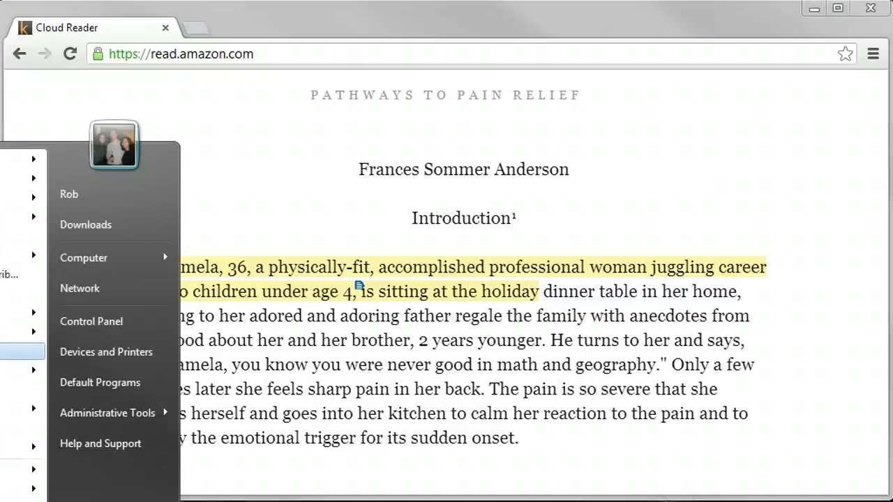
- Launch Kindle for PC maximized and move Pathways to Pain Relief to location 168, about 7%
left_click(21, 370)
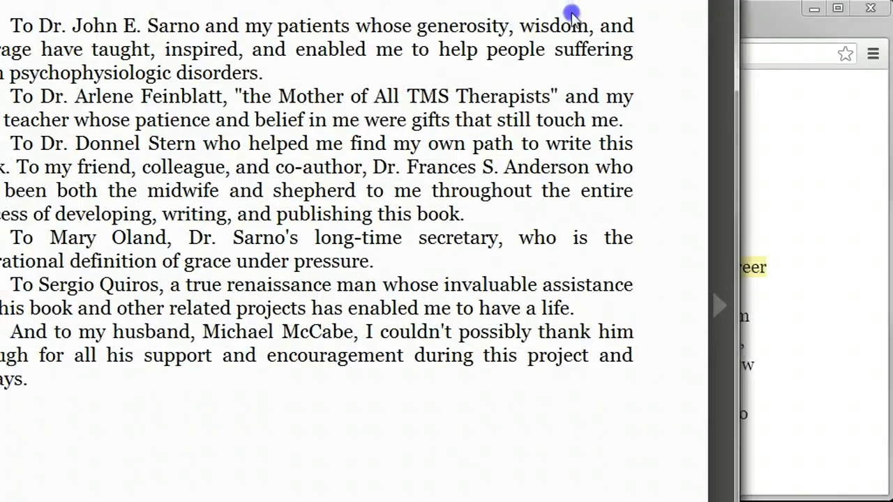
double_click(603, 1)
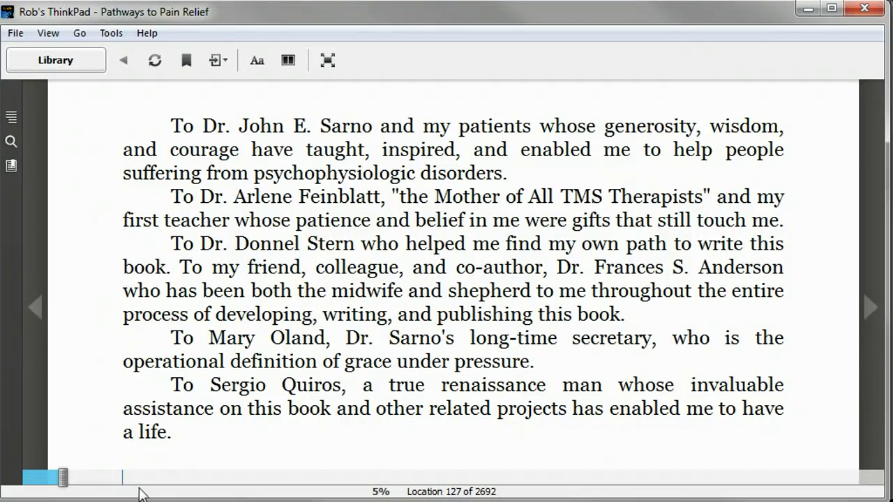
left_click_drag(64, 478, 674, 475)
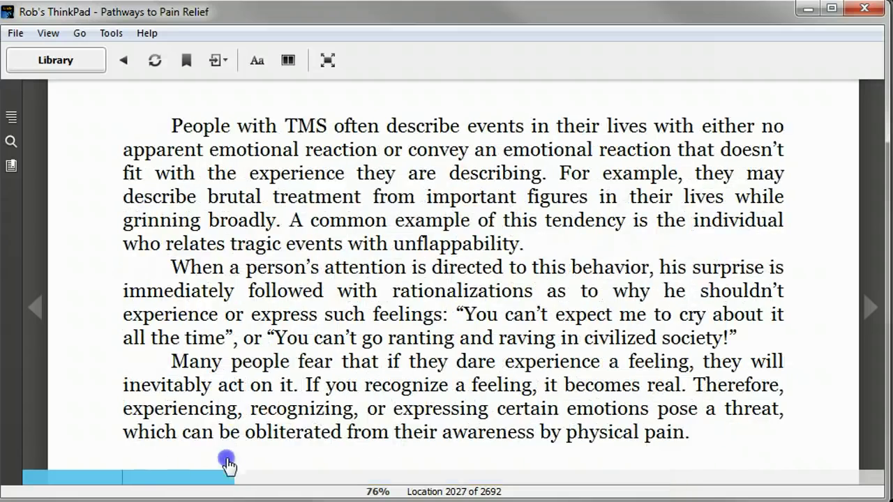
left_click(139, 477)
left_click_drag(103, 478, 79, 480)
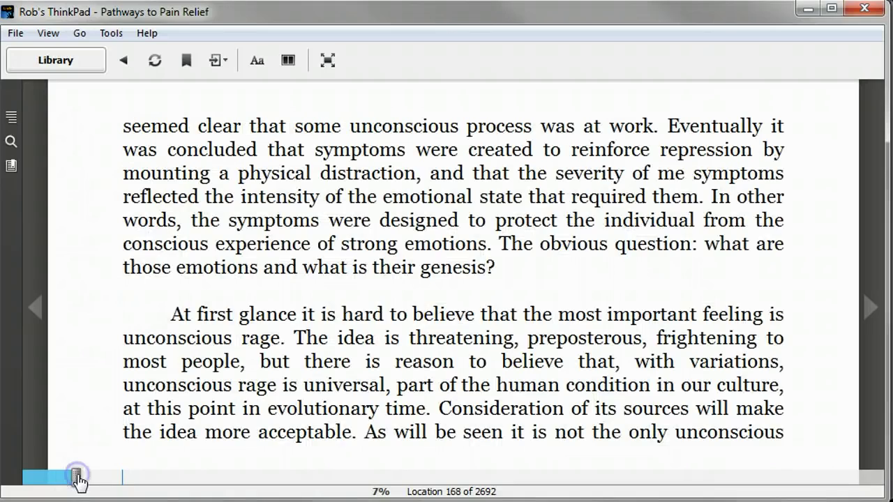